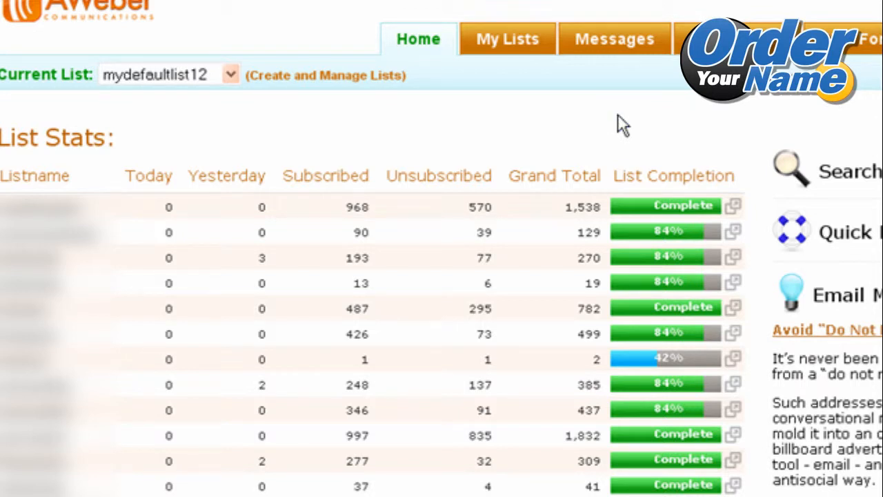
Open the Blog Broadcast editor for the current list and go to its RSS Feed URL entry.
mouse_move(622, 46)
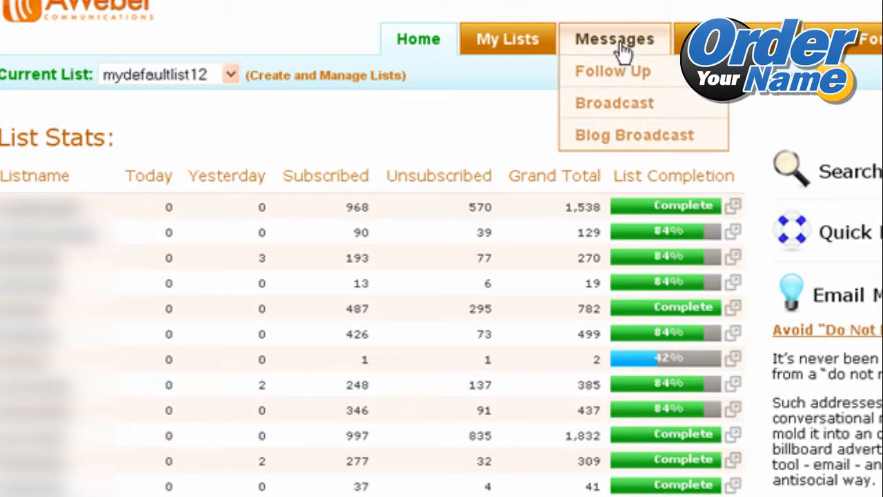
left_click(620, 132)
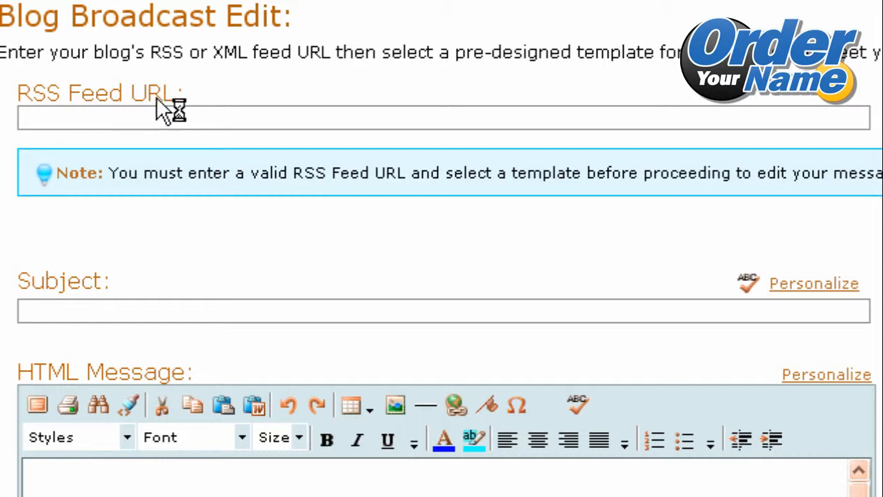
left_click(140, 118)
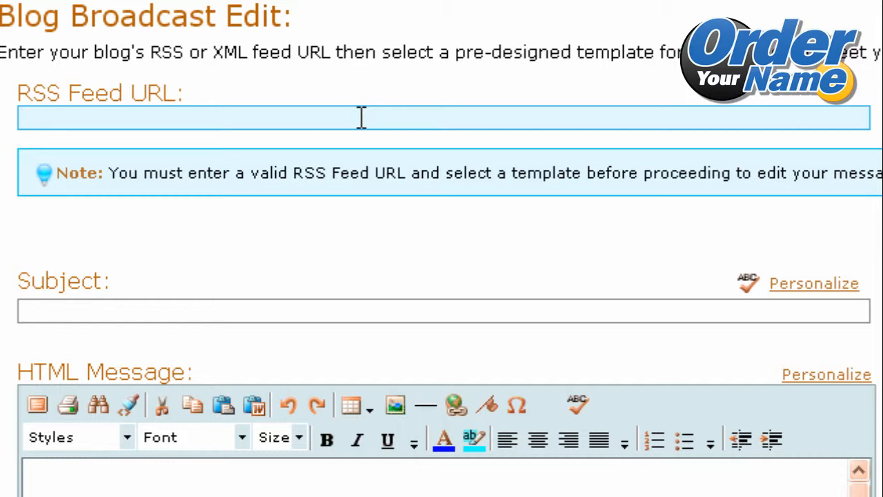
key("Tab")
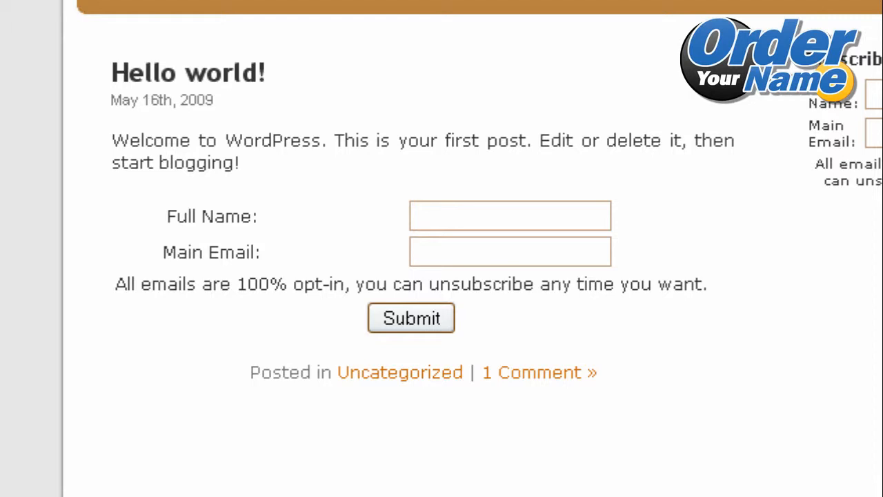
right_click(452, 373)
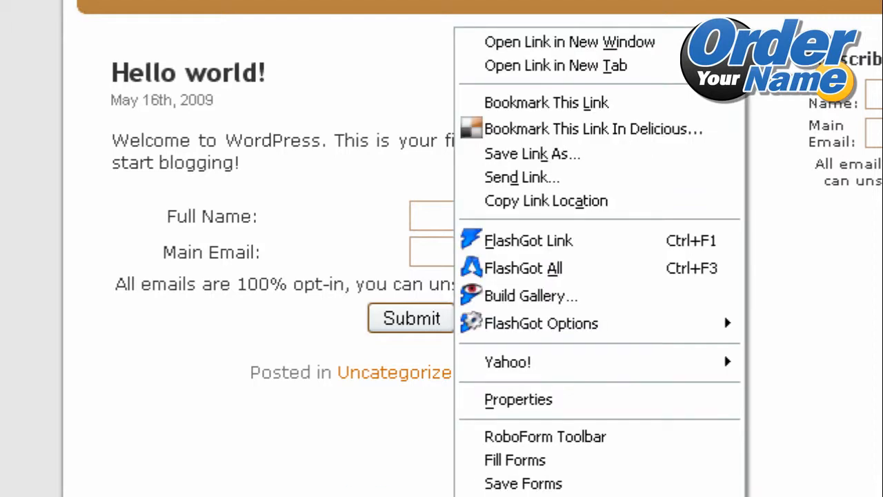
left_click(560, 202)
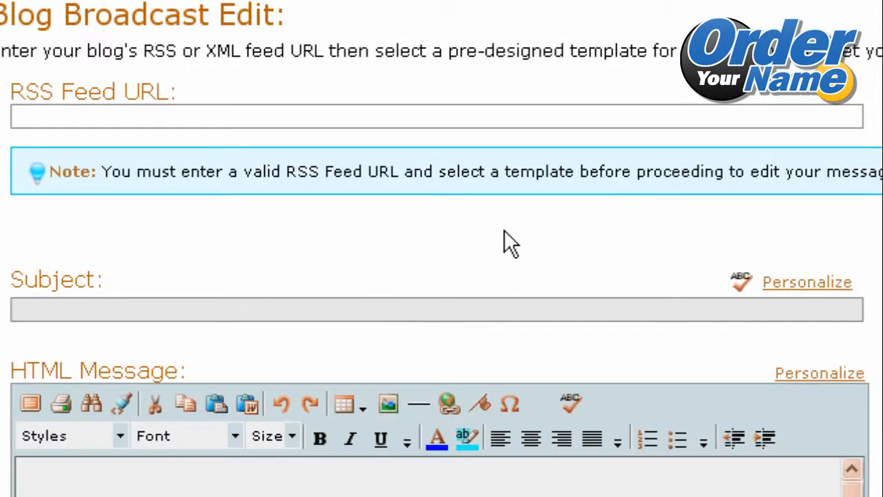
left_click(380, 111)
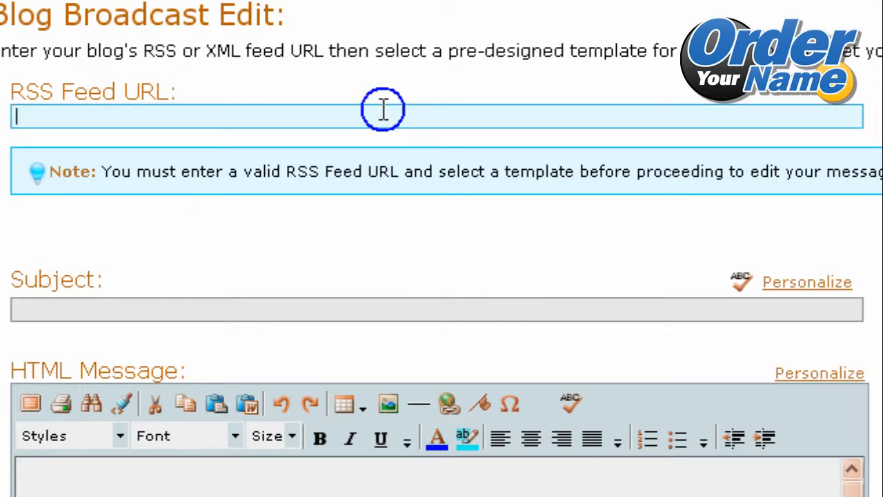
right_click(383, 111)
left_click(485, 212)
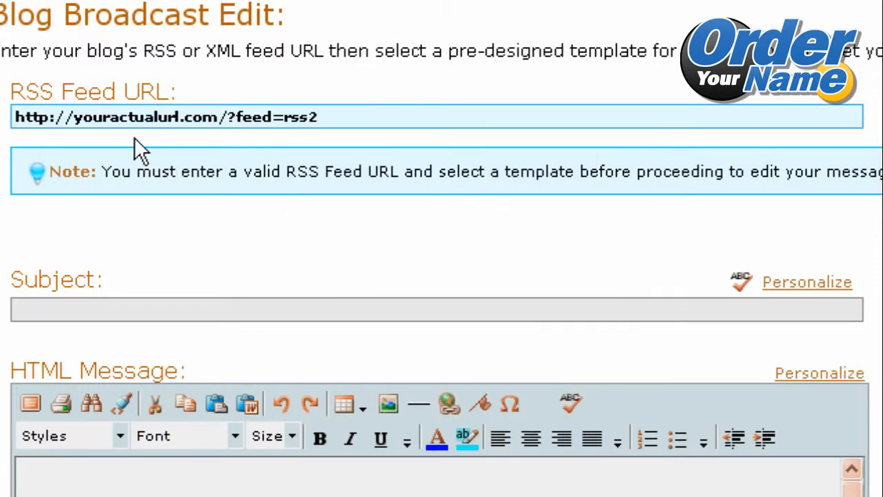
left_click_drag(150, 119, 336, 109)
left_click(360, 98)
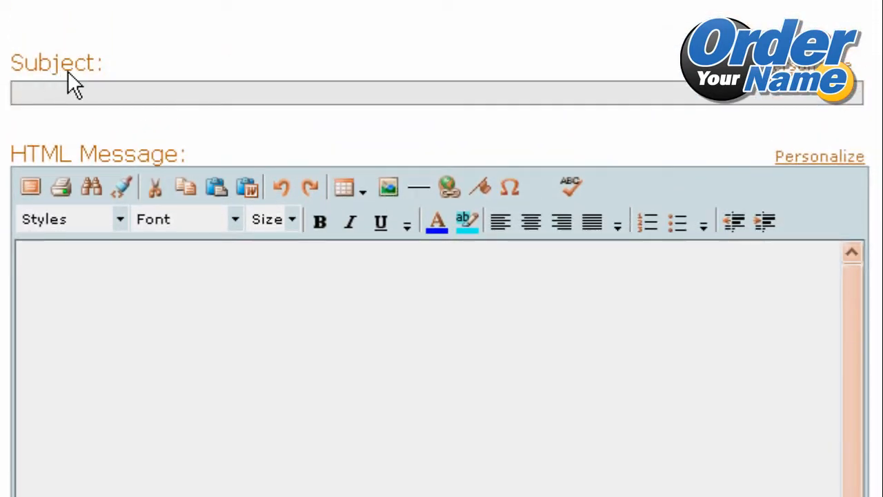
left_click(69, 89)
left_click(181, 316)
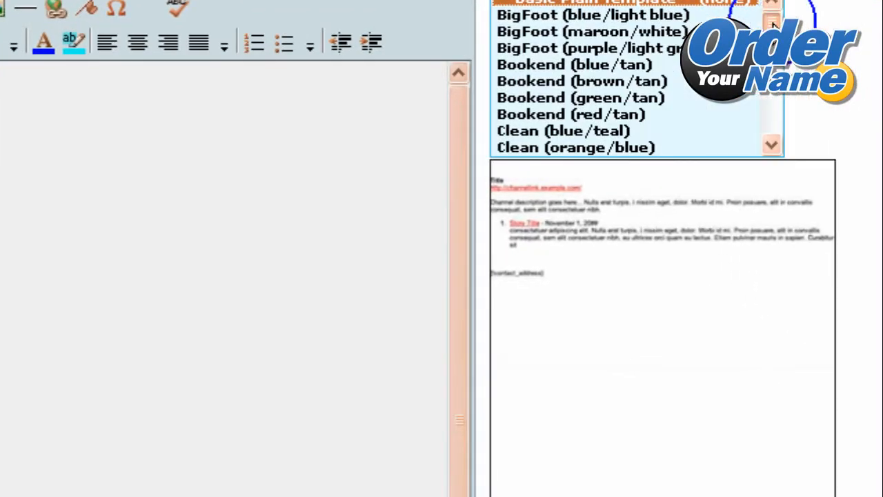
mouse_move(773, 25)
left_mouse_down()
mouse_move(776, 144)
mouse_move(772, 15)
left_mouse_up()
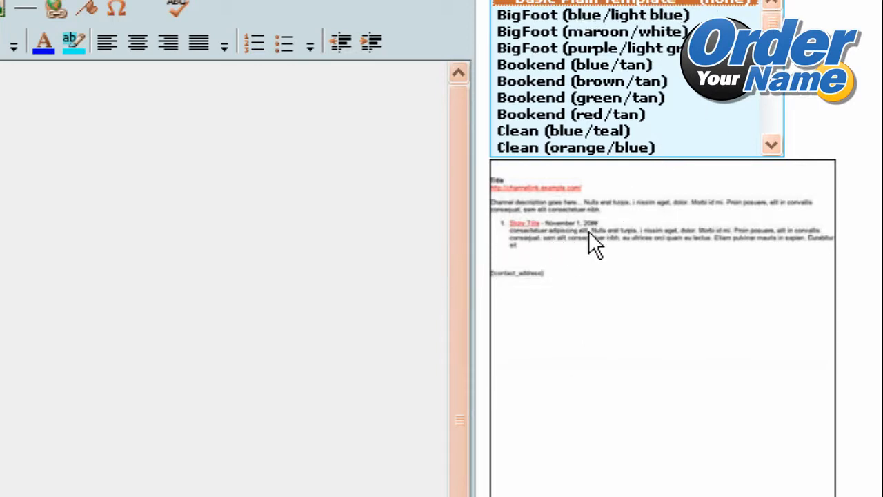
mouse_move(772, 26)
left_mouse_down()
mouse_move(773, 126)
mouse_move(774, 21)
left_mouse_up()
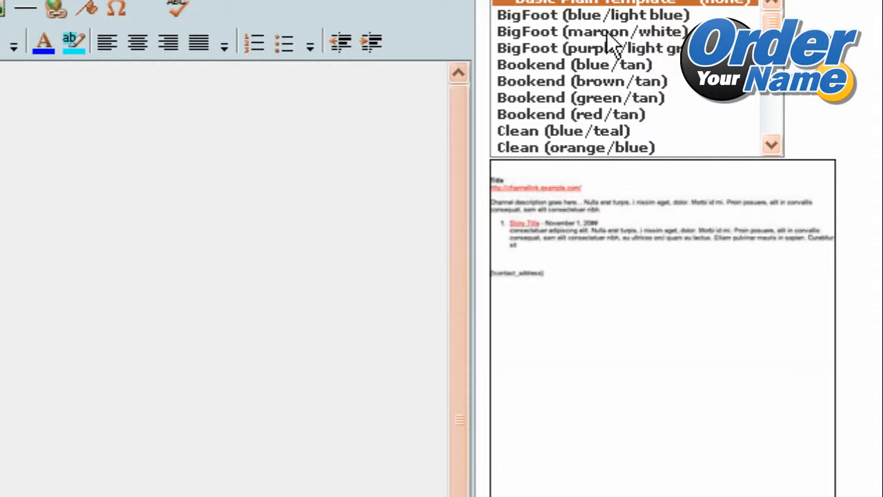
Preview the message templates BigFoot (blue/light blue), Wave (red) and Modern (blue/orange).
left_click(575, 16)
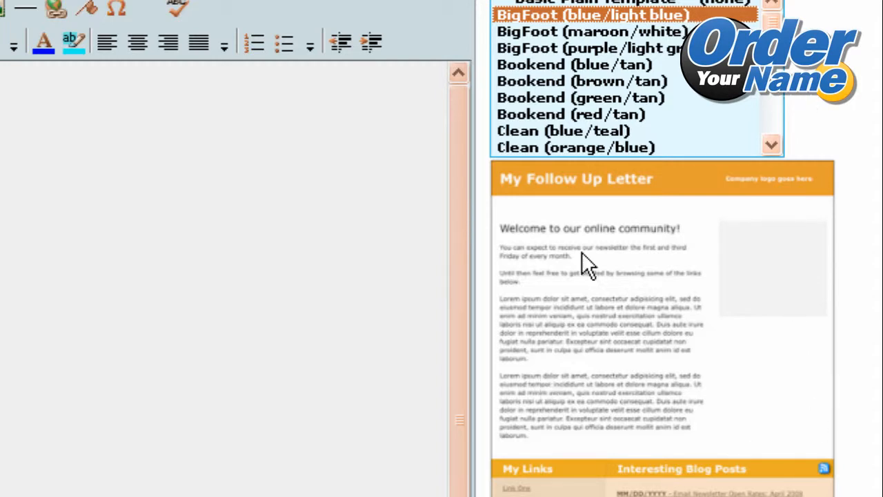
left_click(848, 312)
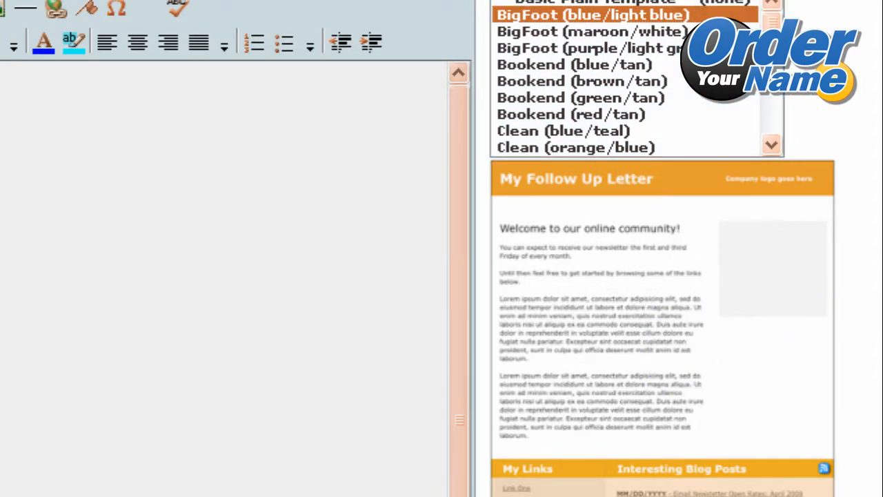
left_click_drag(772, 22, 775, 124)
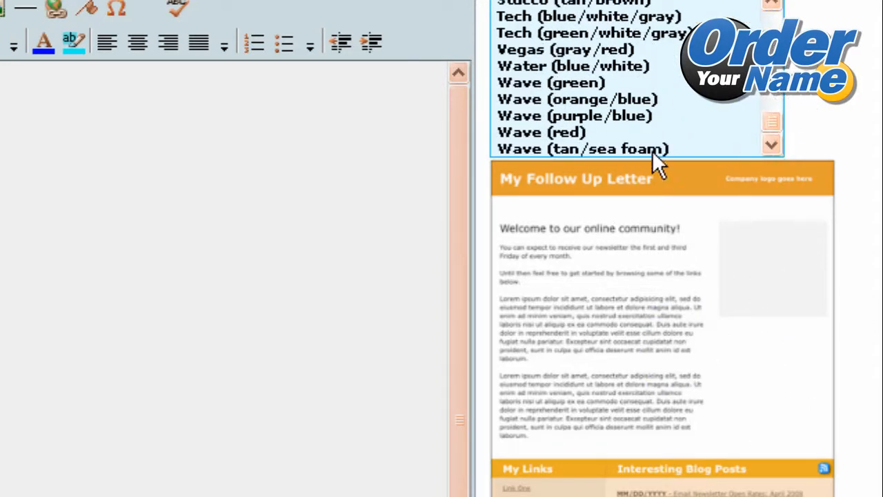
left_click(559, 135)
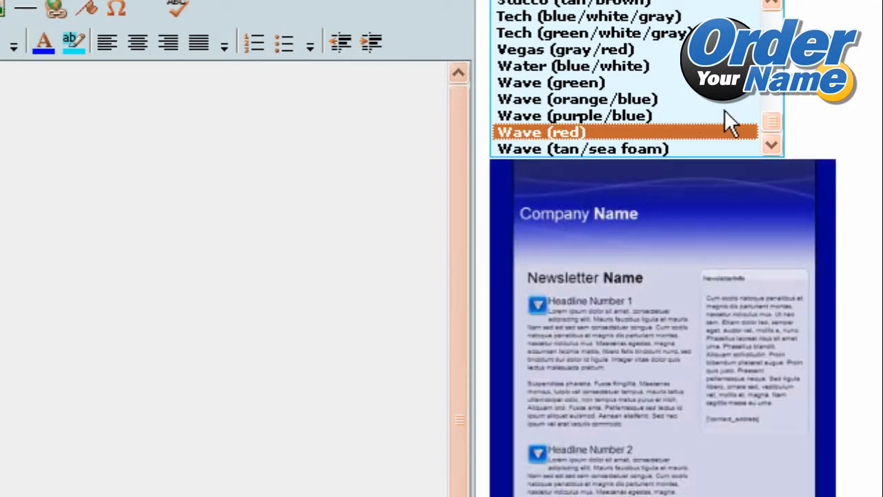
left_click_drag(766, 123, 777, 70)
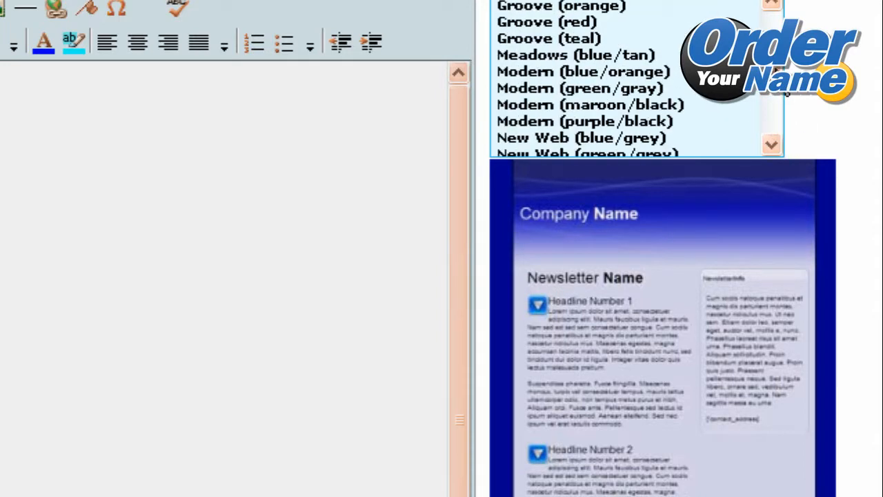
left_click(599, 71)
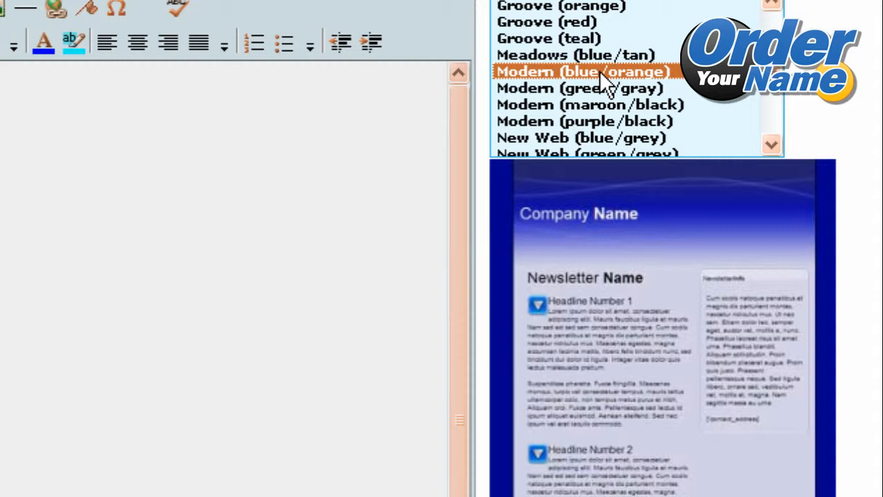
Choose the BigFoot (blue/light blue) template and load it into the broadcast message.
key("b")
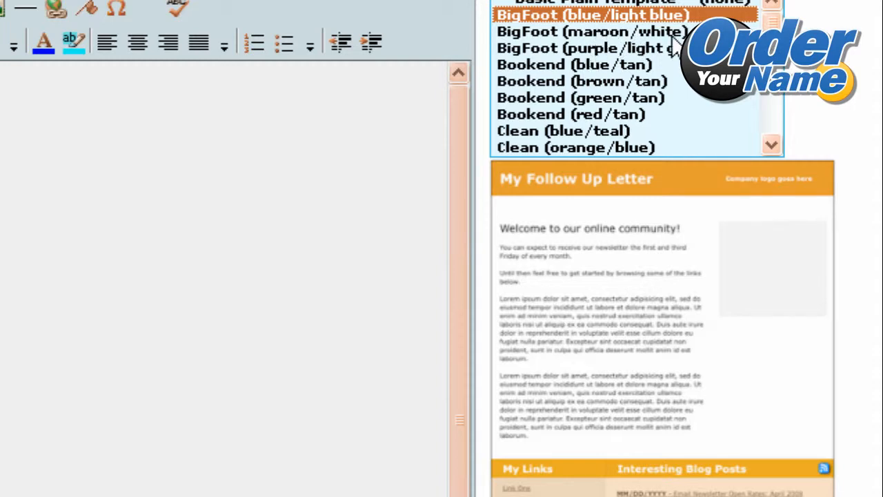
scroll(828, 62, "down", 2)
scroll(827, 62, "down", 7)
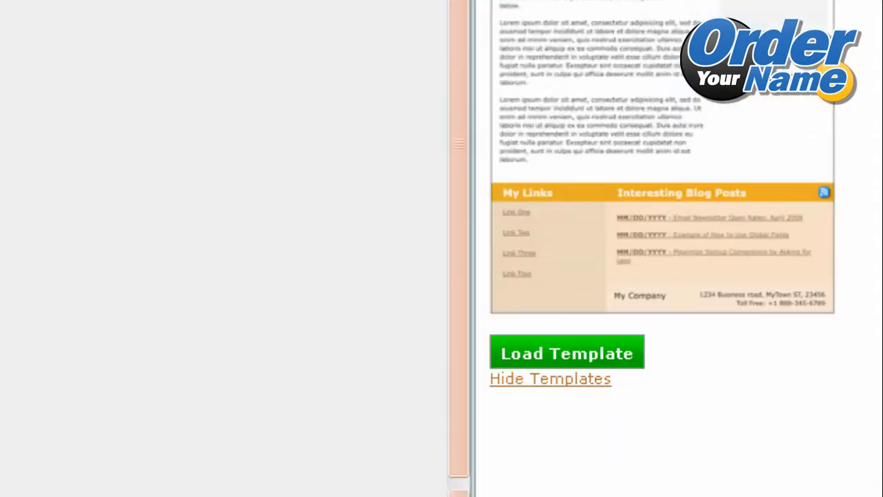
scroll(827, 62, "up", 2)
scroll(828, 62, "up", 1)
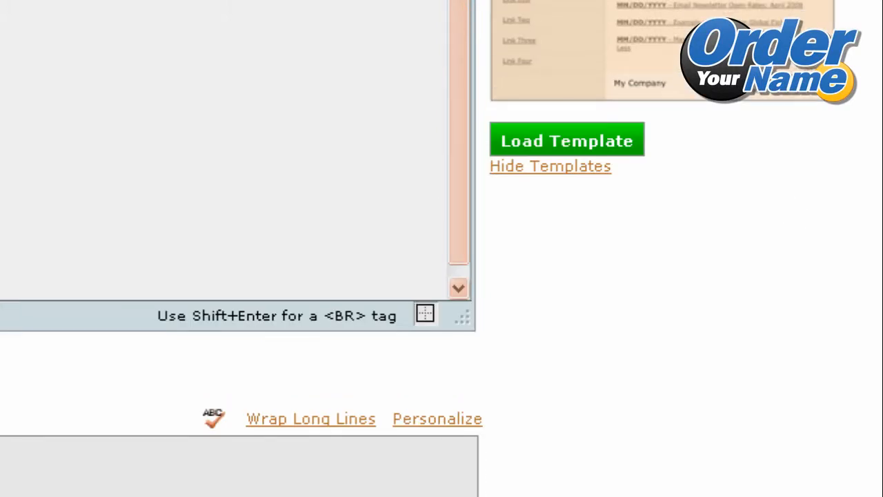
left_click(550, 146)
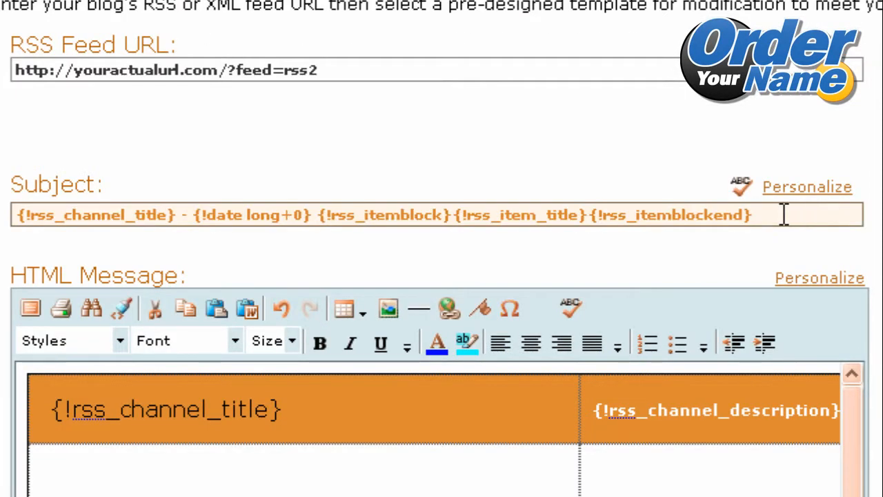
Examine the subject line, HTML message and plain text message that the template filled in.
left_click(780, 262)
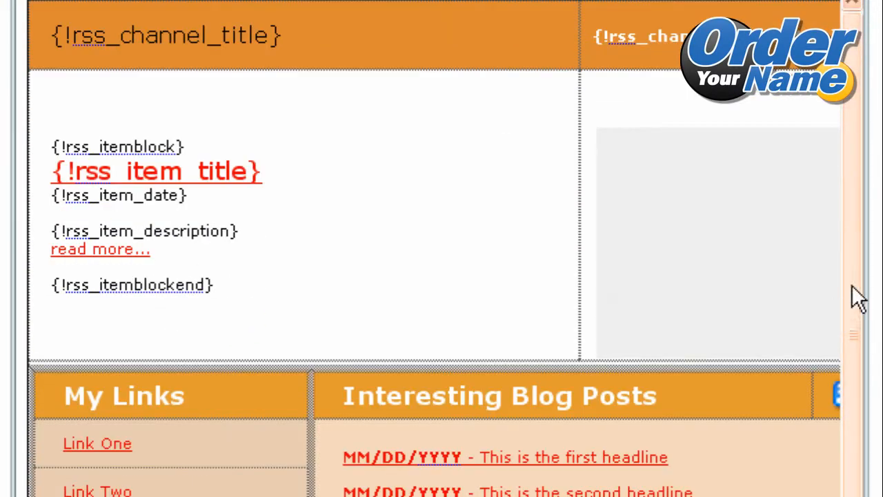
left_click_drag(854, 261, 849, 232)
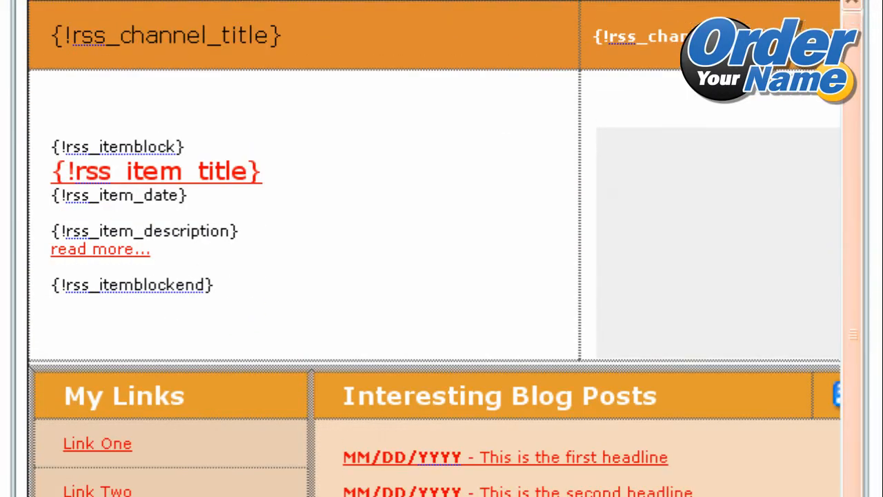
scroll(441, 249, "down", 6)
scroll(441, 248, "up", 1)
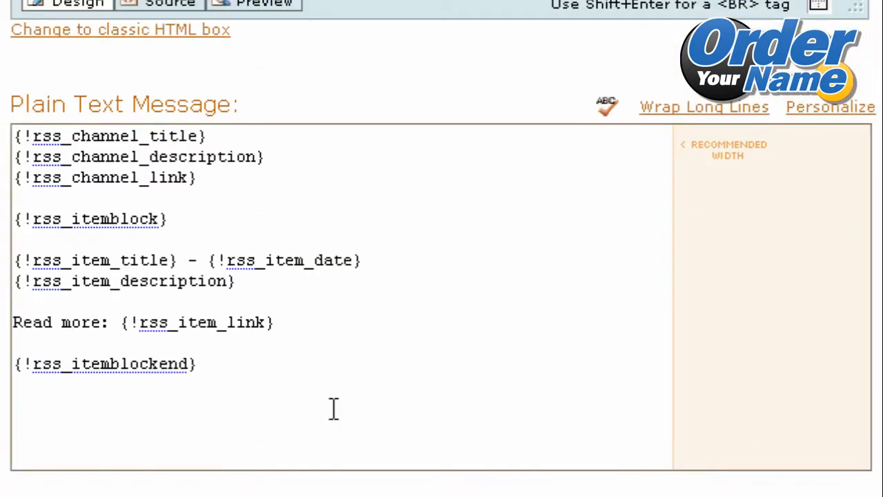
left_click(177, 276)
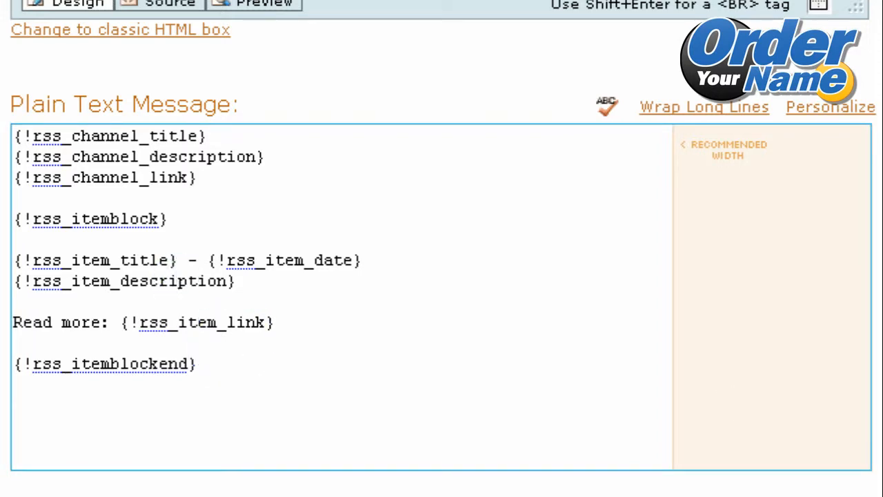
scroll(441, 248, "up", 8)
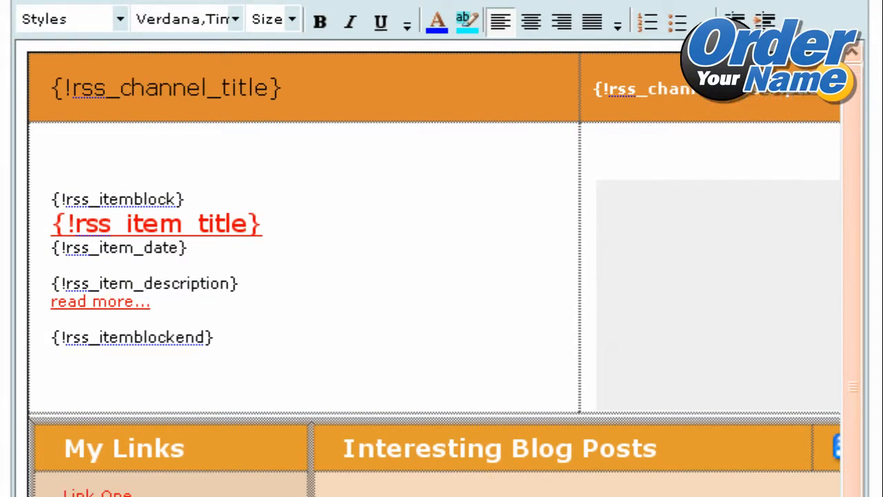
scroll(441, 248, "down", 2)
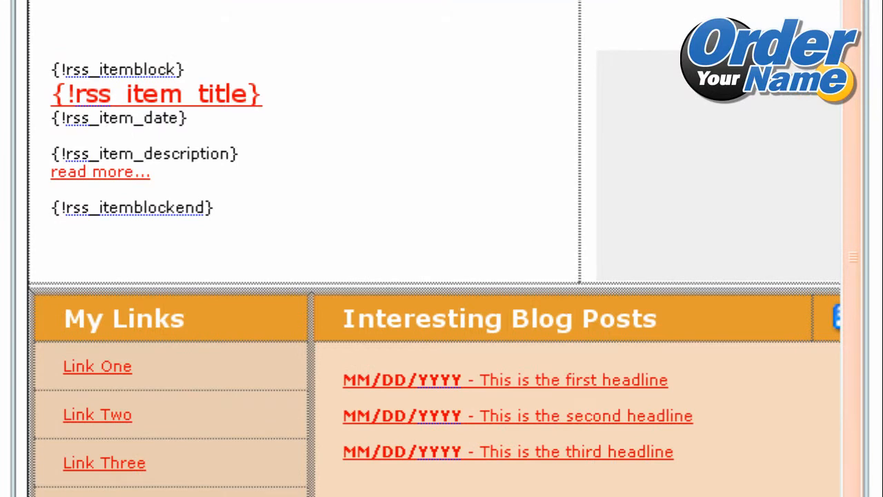
scroll(807, 483, "up", 1)
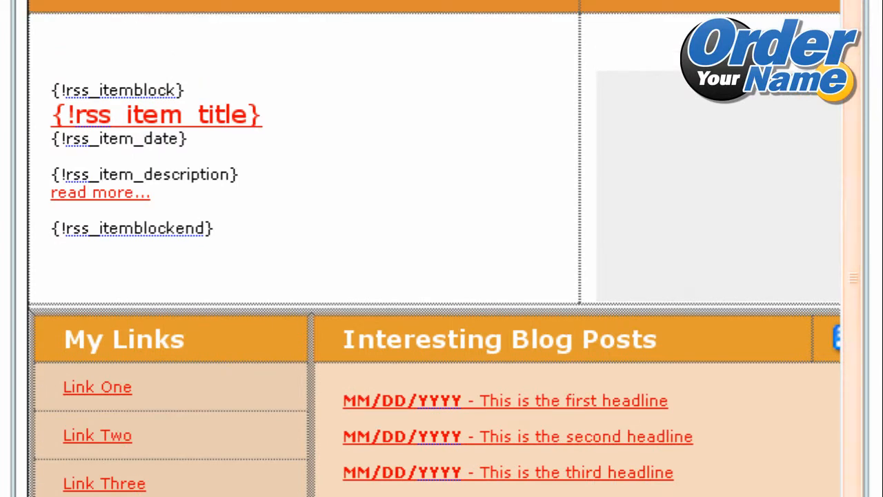
scroll(442, 248, "up", 1)
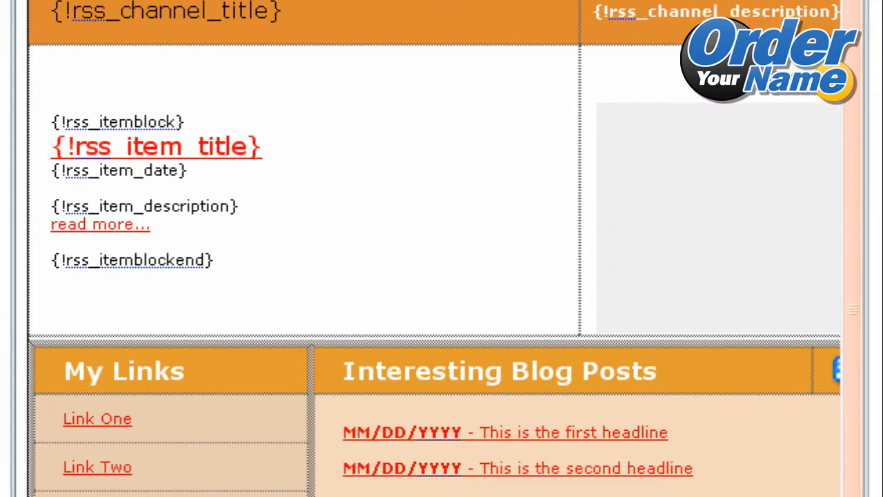
triple_click(99, 417)
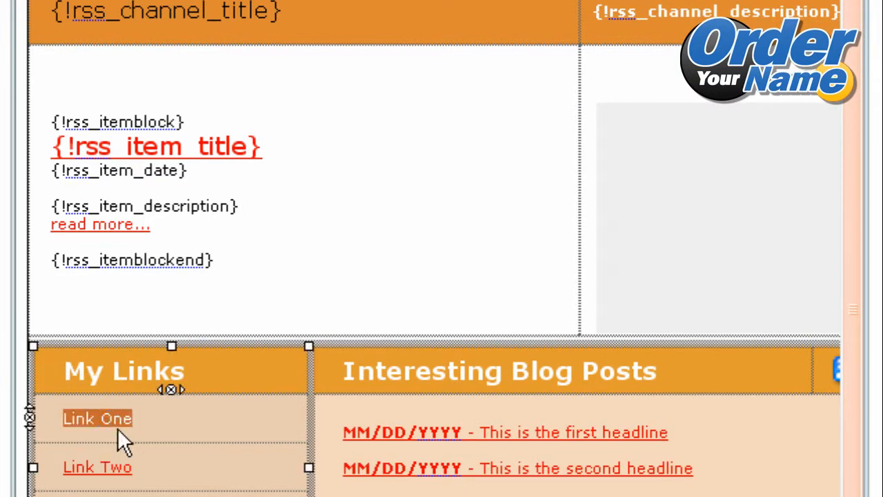
left_click(881, 482)
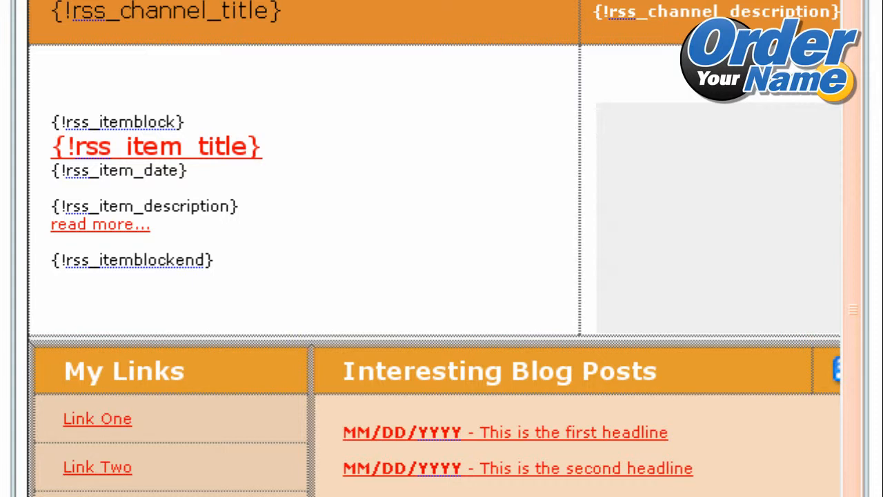
Replace the "Link Two" text under My Links in the HTML message with "My Website".
scroll(427, 249, "right", 1)
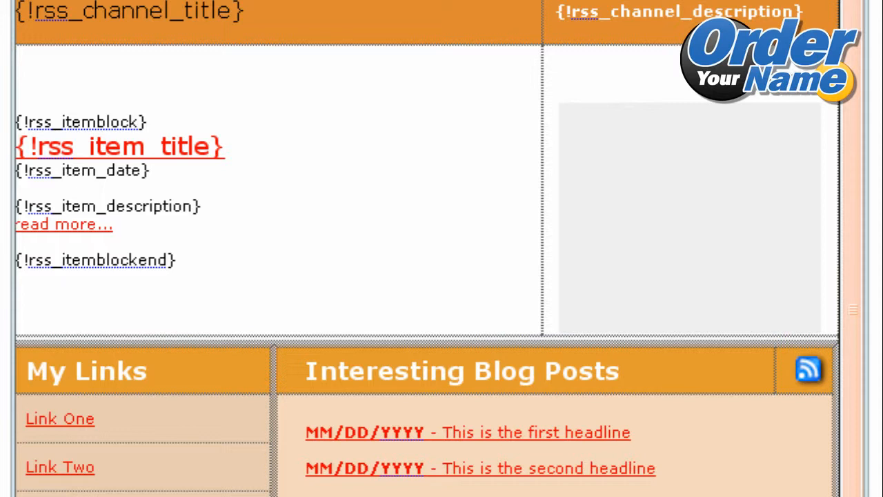
left_click(133, 486)
left_click(133, 486)
triple_click(42, 468)
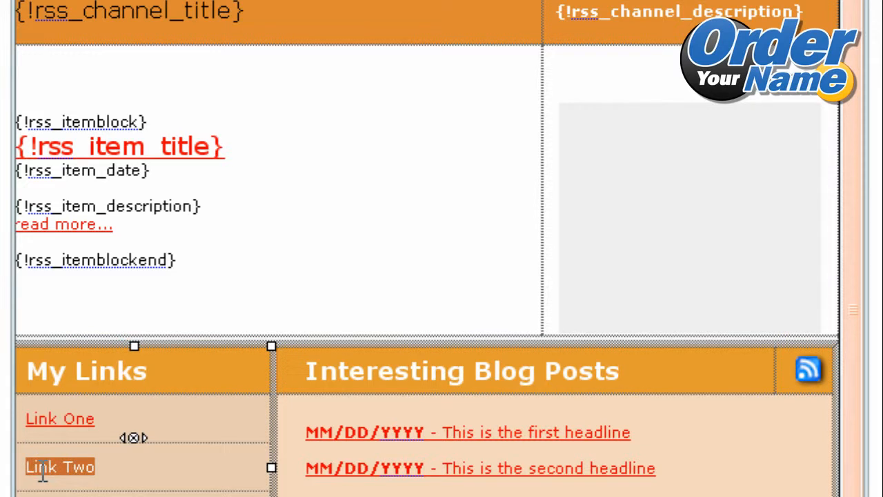
type("M")
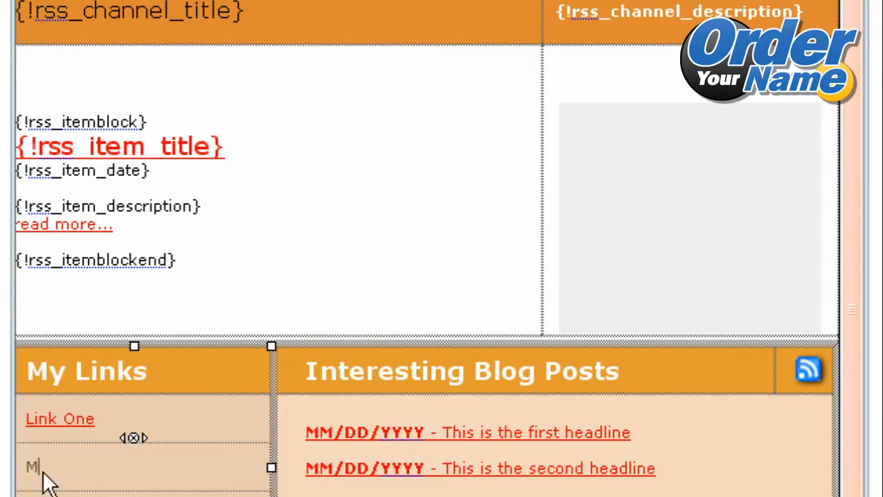
type("y Website")
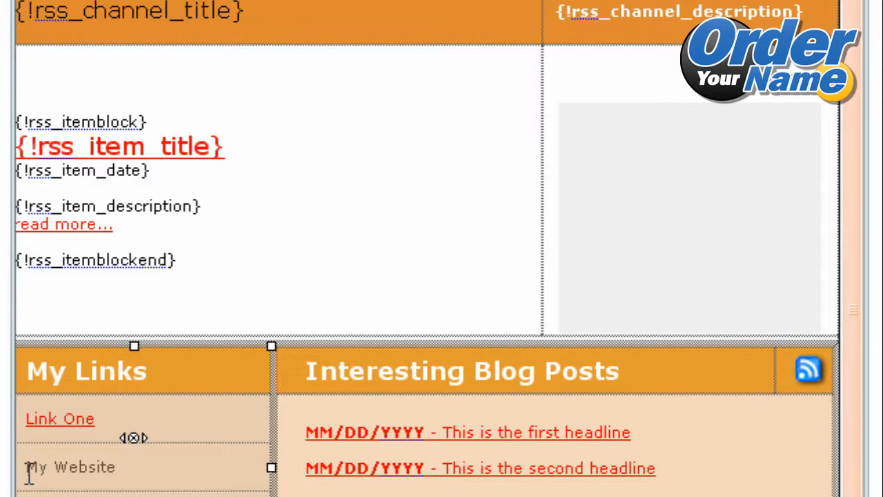
left_click_drag(26, 467, 115, 458)
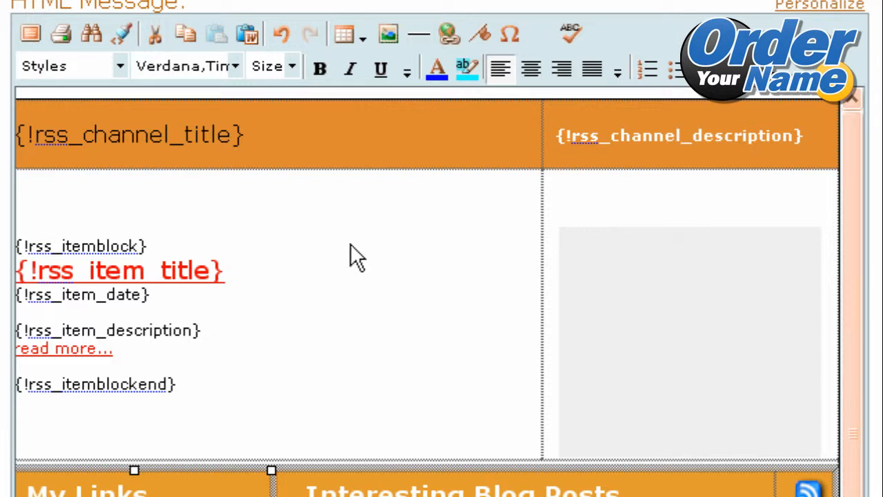
left_click(441, 31)
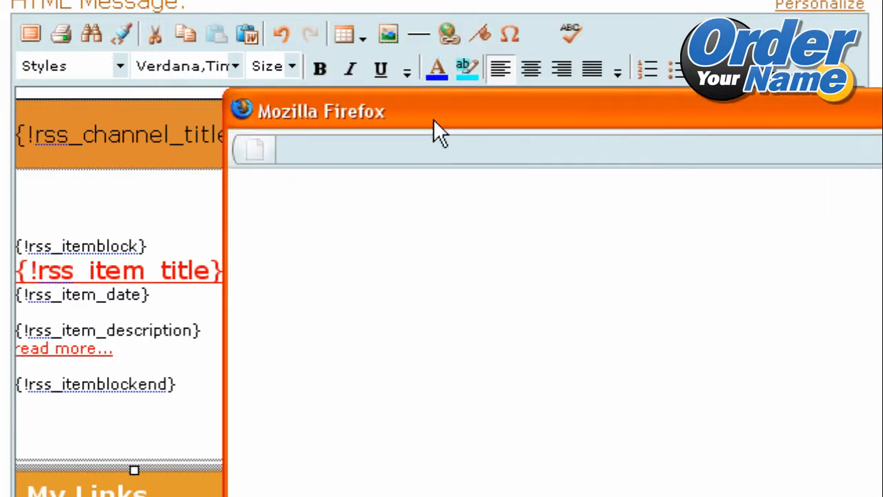
left_click_drag(442, 112, 221, 15)
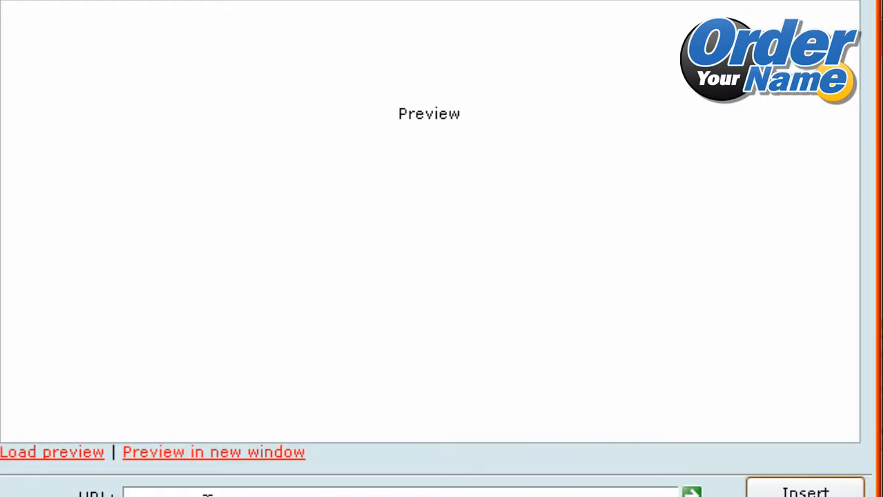
type("http://www.yourstyleurl.com")
left_click(800, 491)
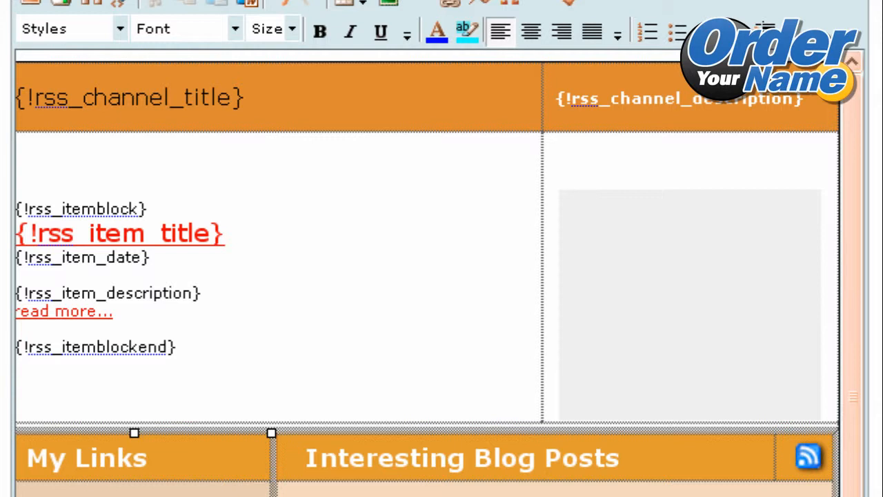
Examine the edited HTML message, the plain text message and the broadcast's sending frequency, click tracking and syndication settings.
left_click_drag(853, 396, 854, 408)
mouse_move(858, 496)
left_mouse_down()
mouse_move(858, 479)
mouse_move(858, 496)
left_mouse_up()
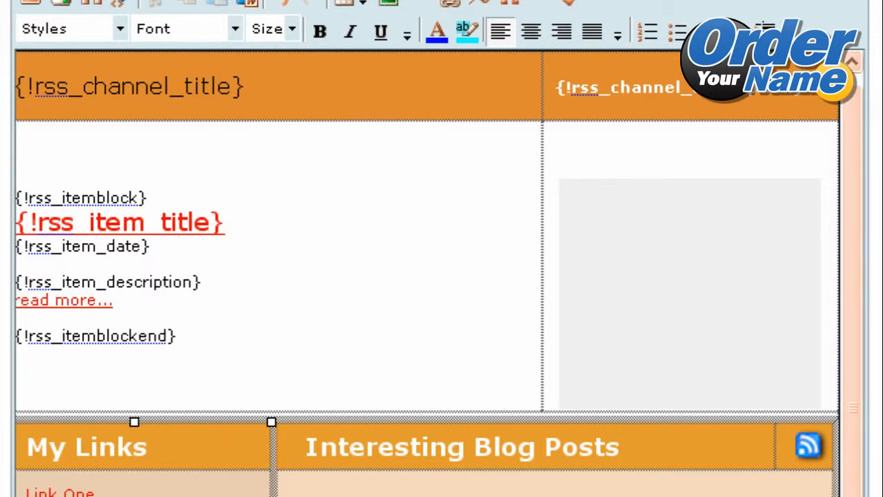
scroll(442, 249, "up", 3)
scroll(442, 248, "down", 7)
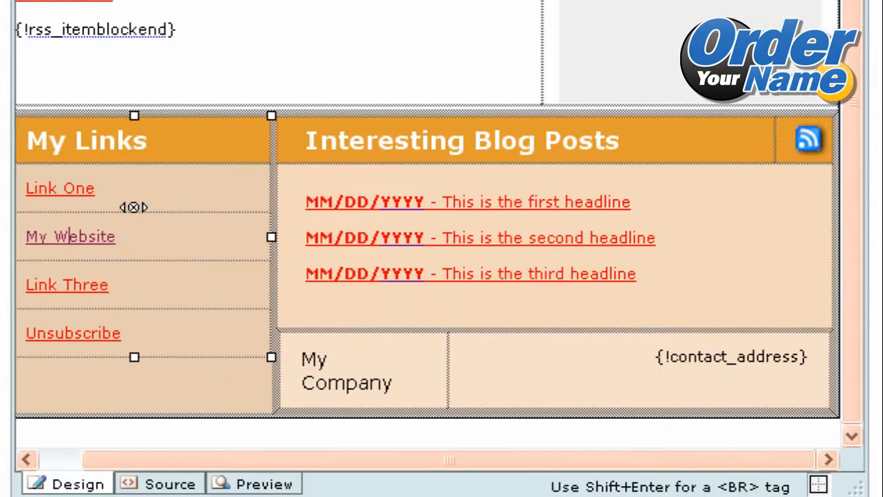
scroll(441, 248, "down", 2)
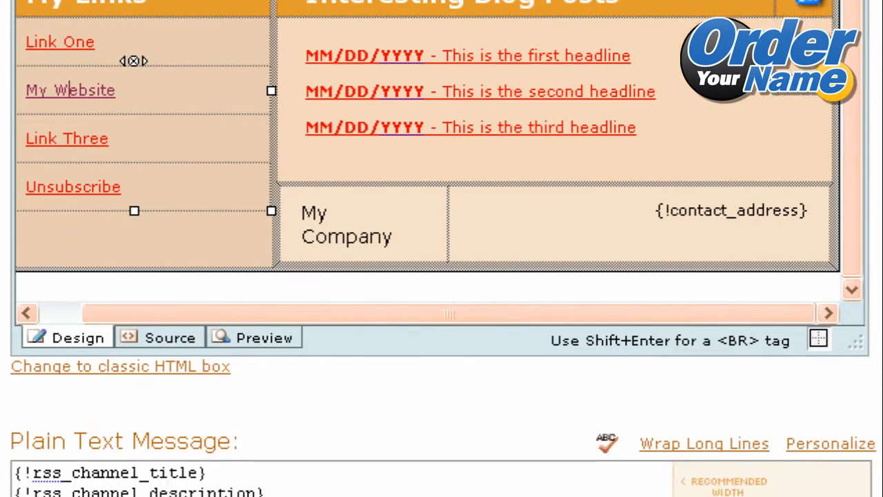
scroll(442, 248, "down", 3)
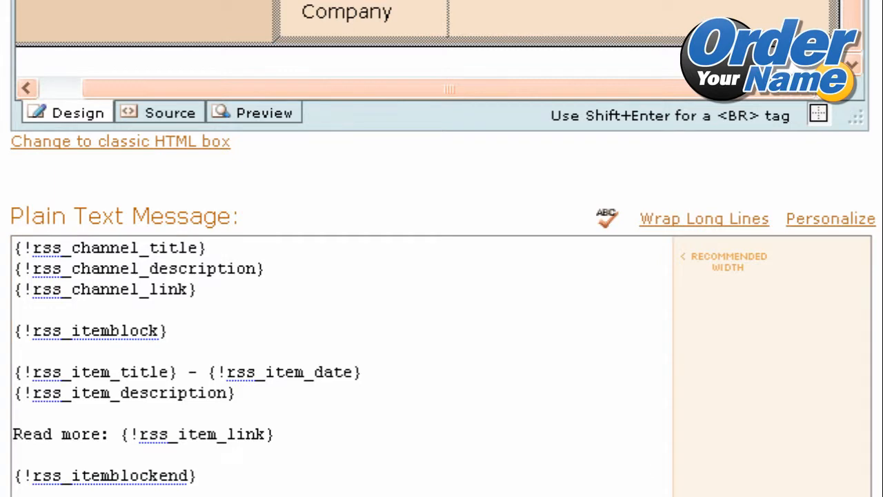
scroll(656, 457, "down", 2)
scroll(441, 248, "down", 7)
scroll(308, 248, "up", 1)
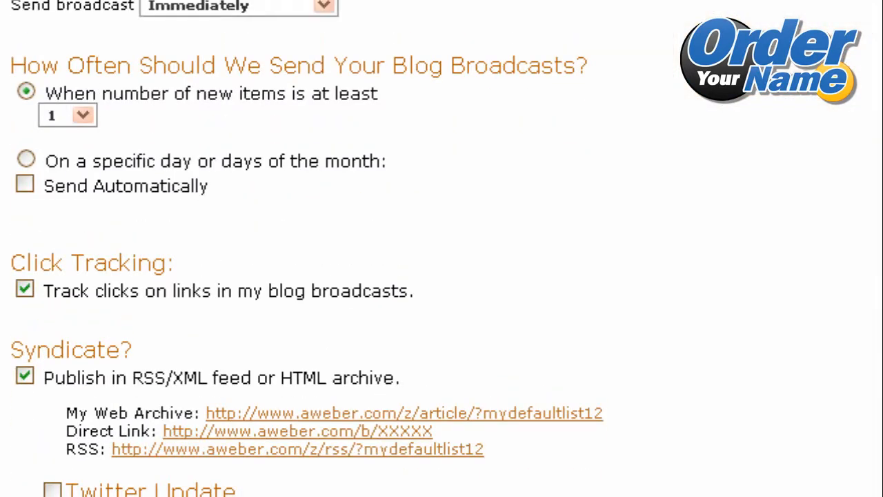